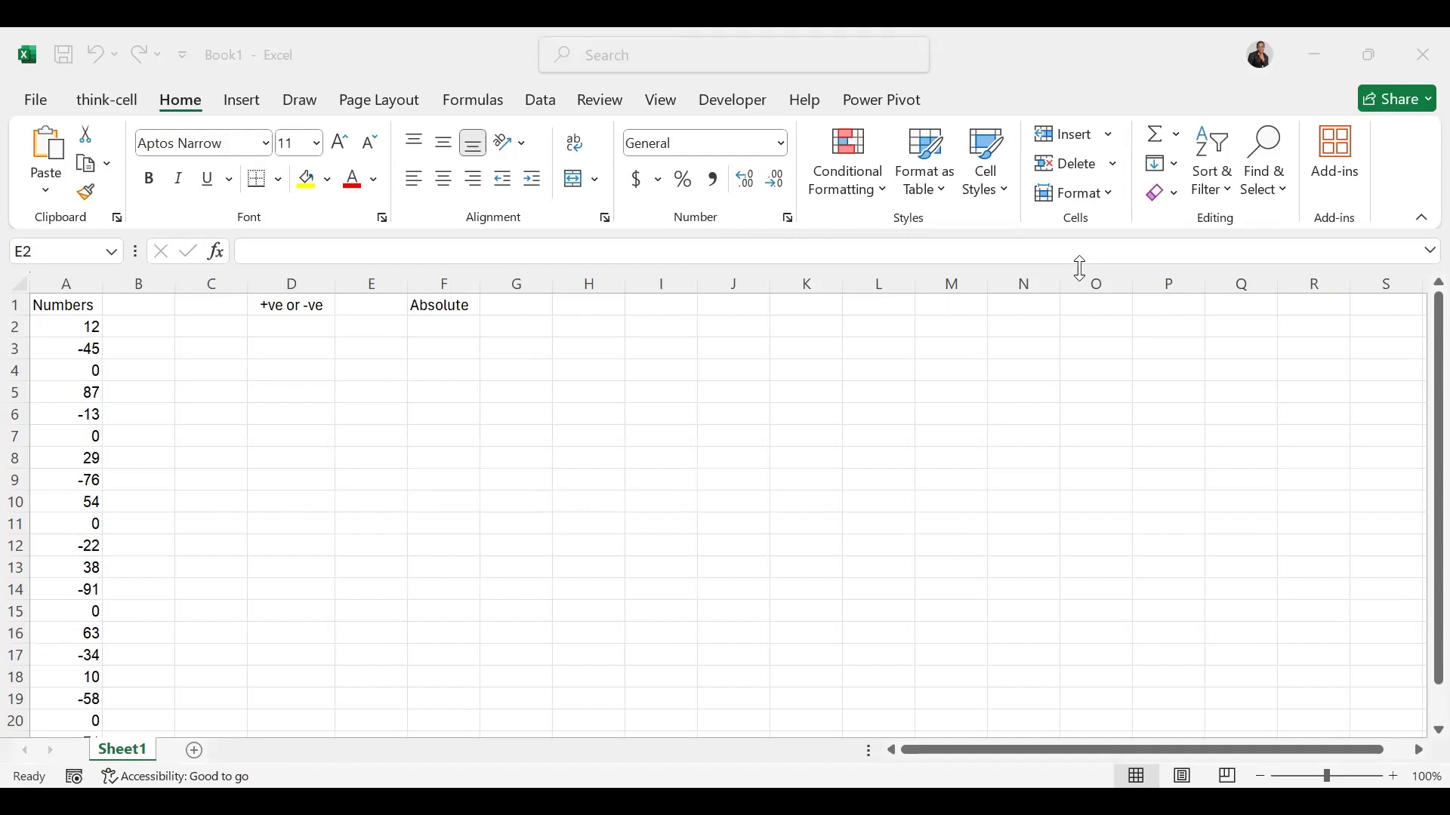
left_click(810, 305)
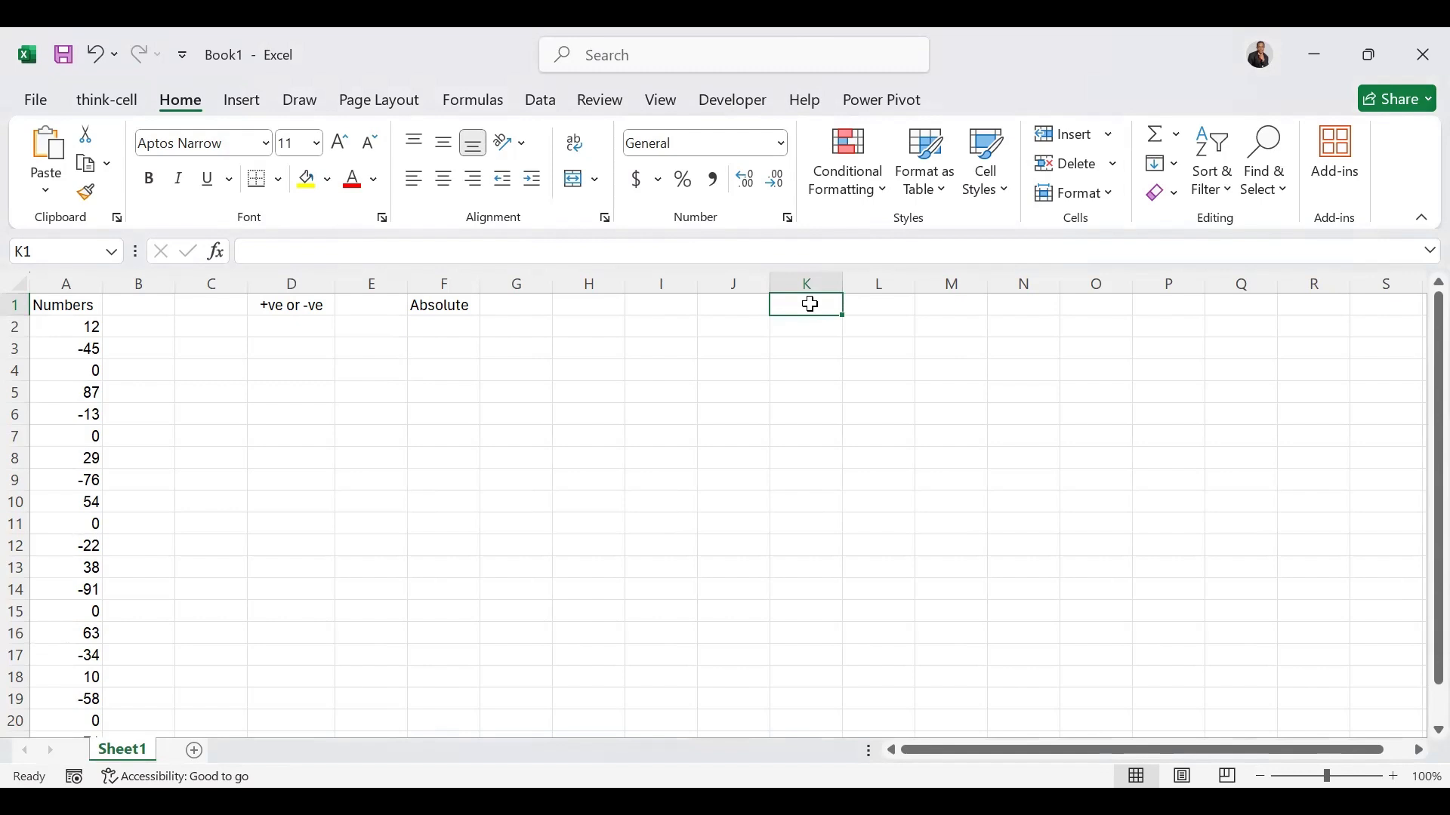
type("-1")
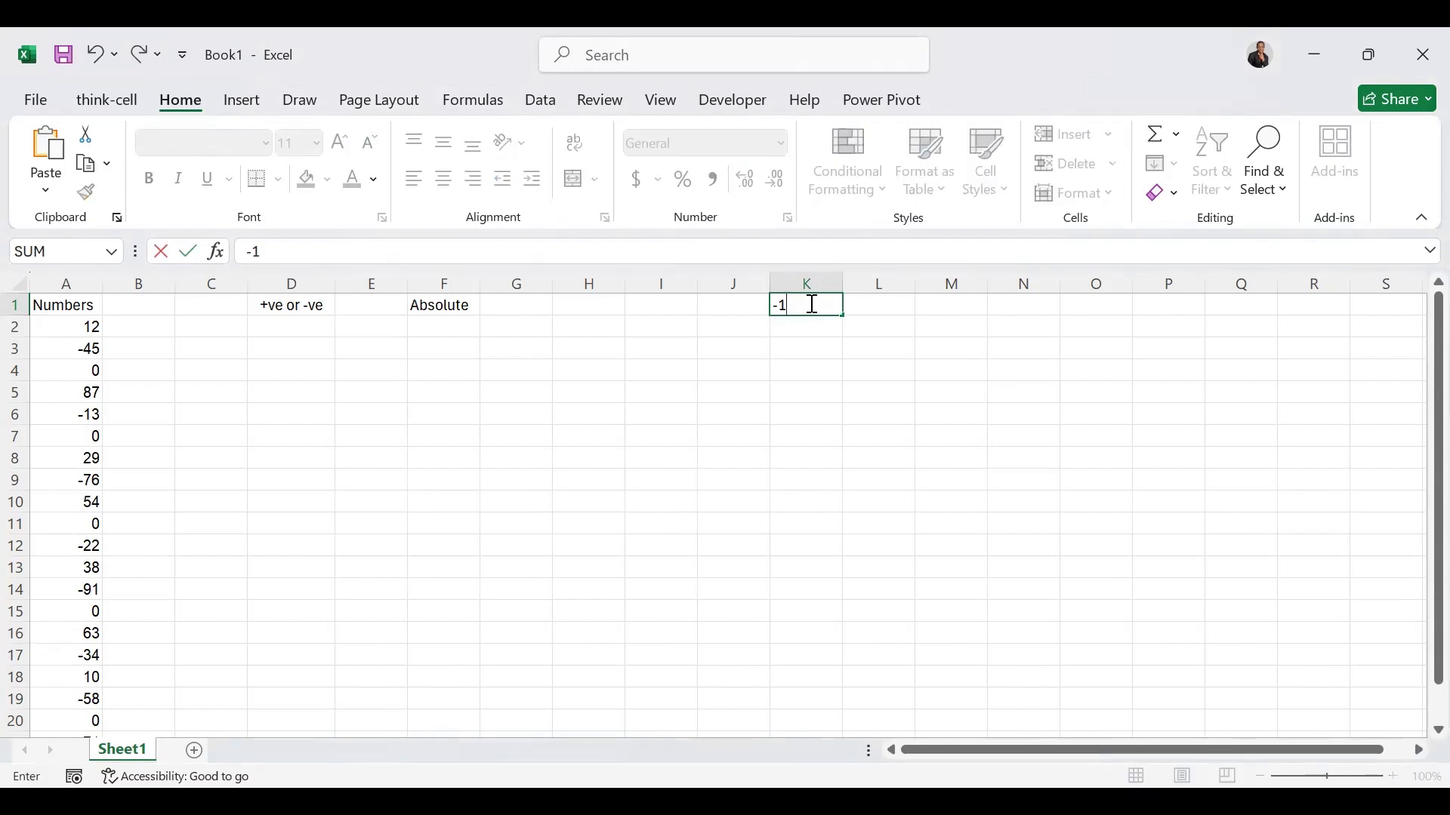
key("BackSpace")
key("BackSpace")
type("1")
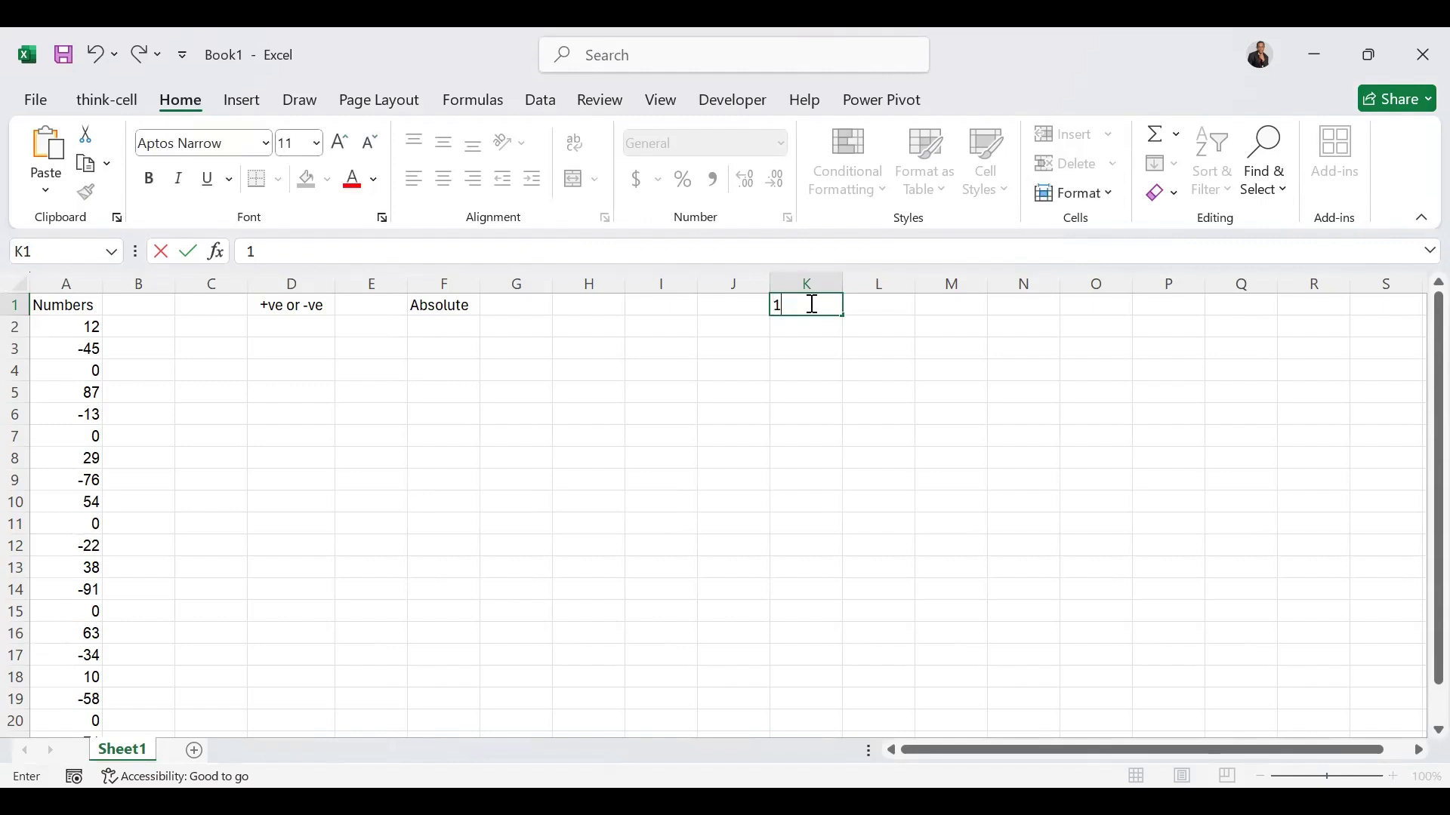
key("BackSpace")
type("0")
key("BackSpace")
- Enter =SIGN(A2) in cell D2 and fill the formula down the "+ve or -ve" column to D21
left_click(299, 325)
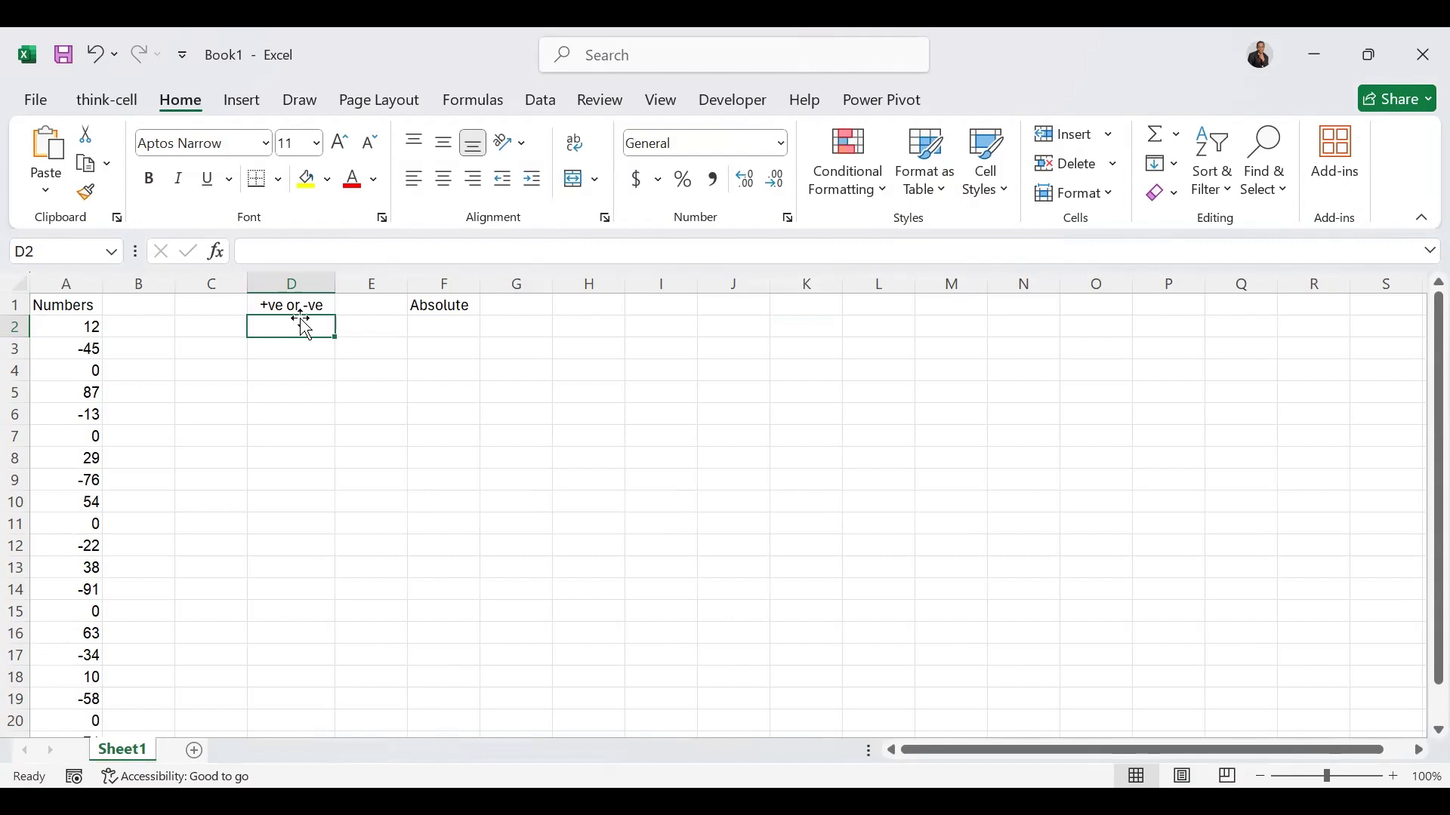
type("=SI")
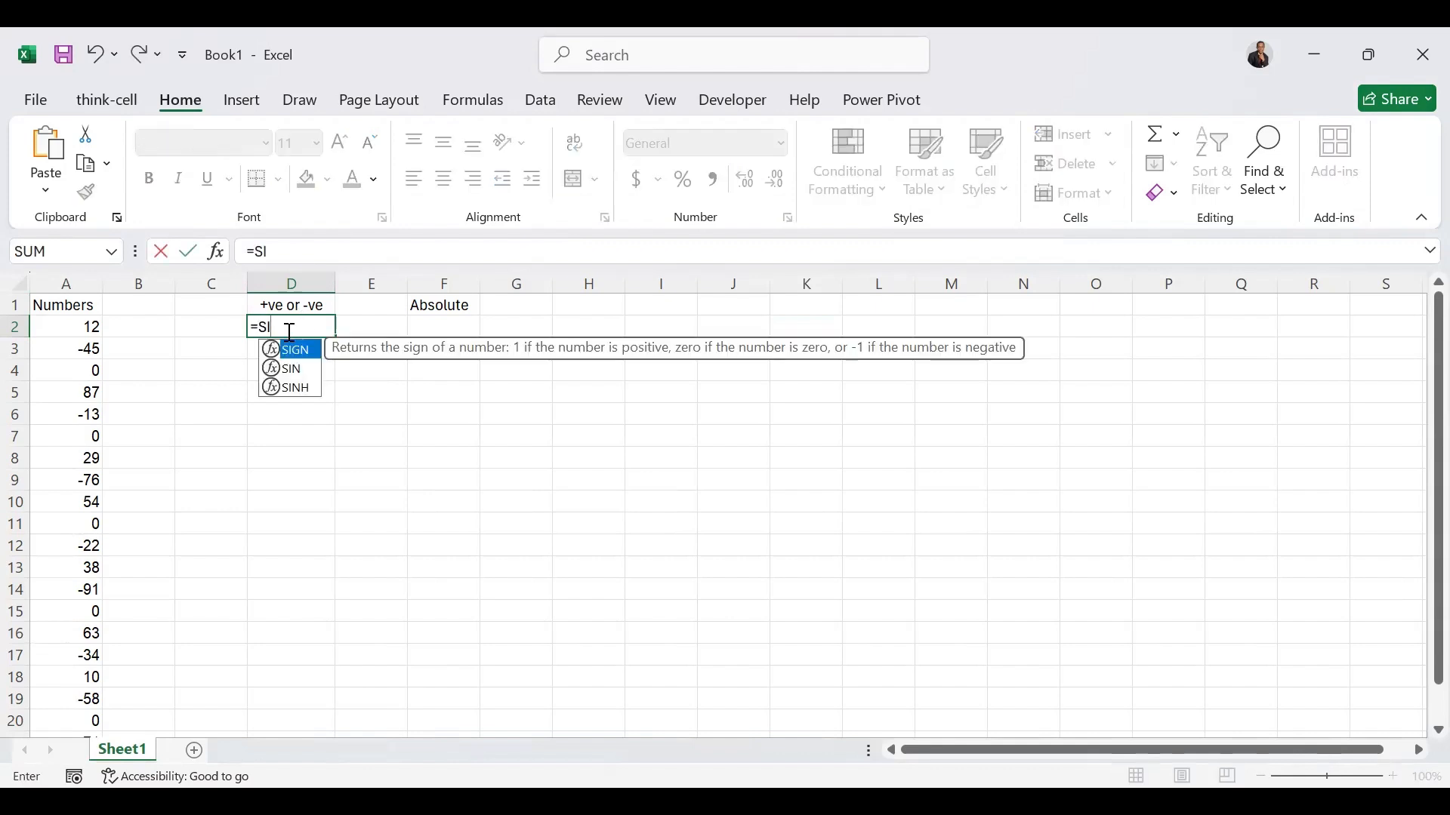
type("GN")
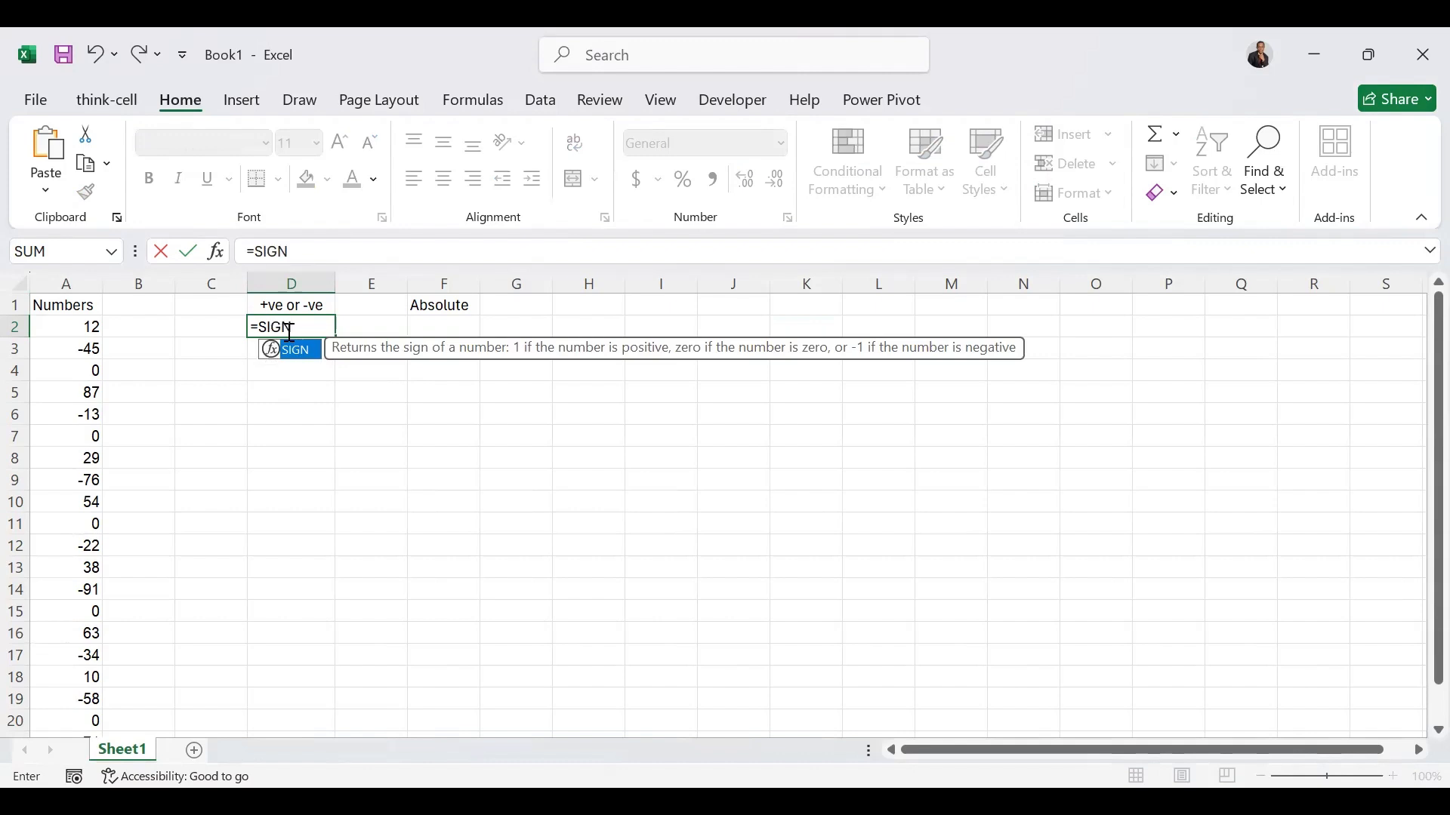
type("(")
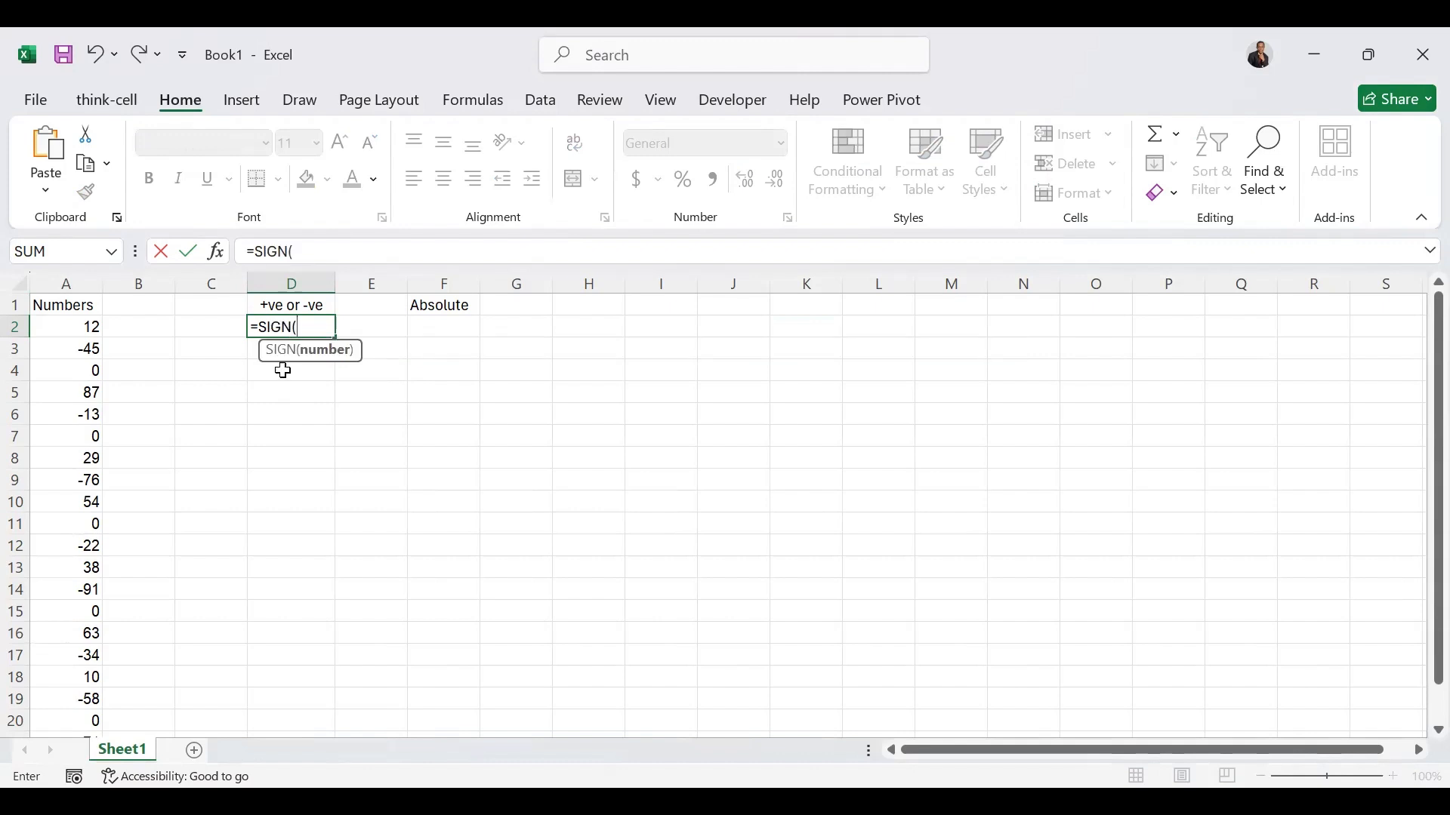
left_click(87, 329)
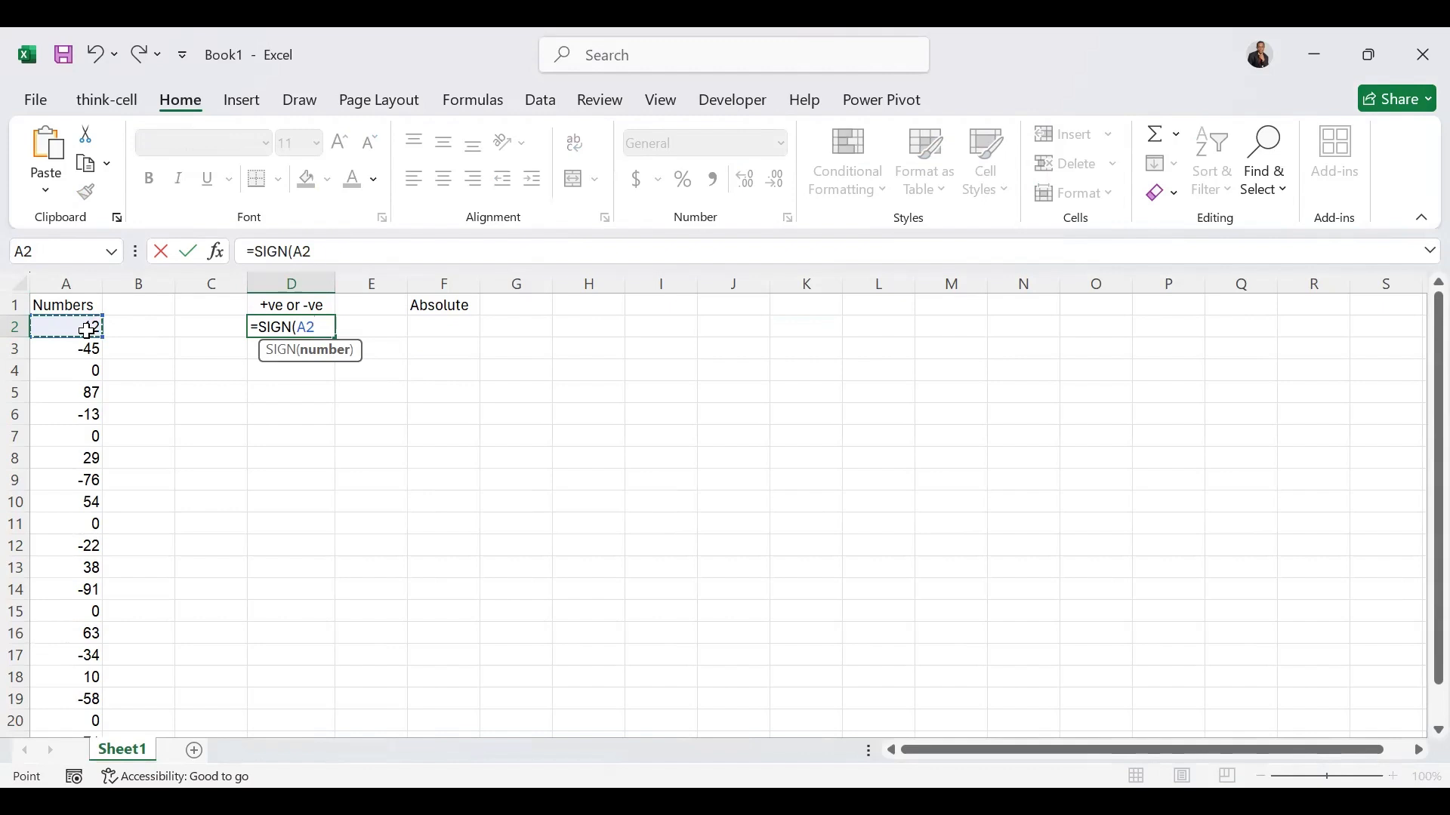
key("ctrl+Return")
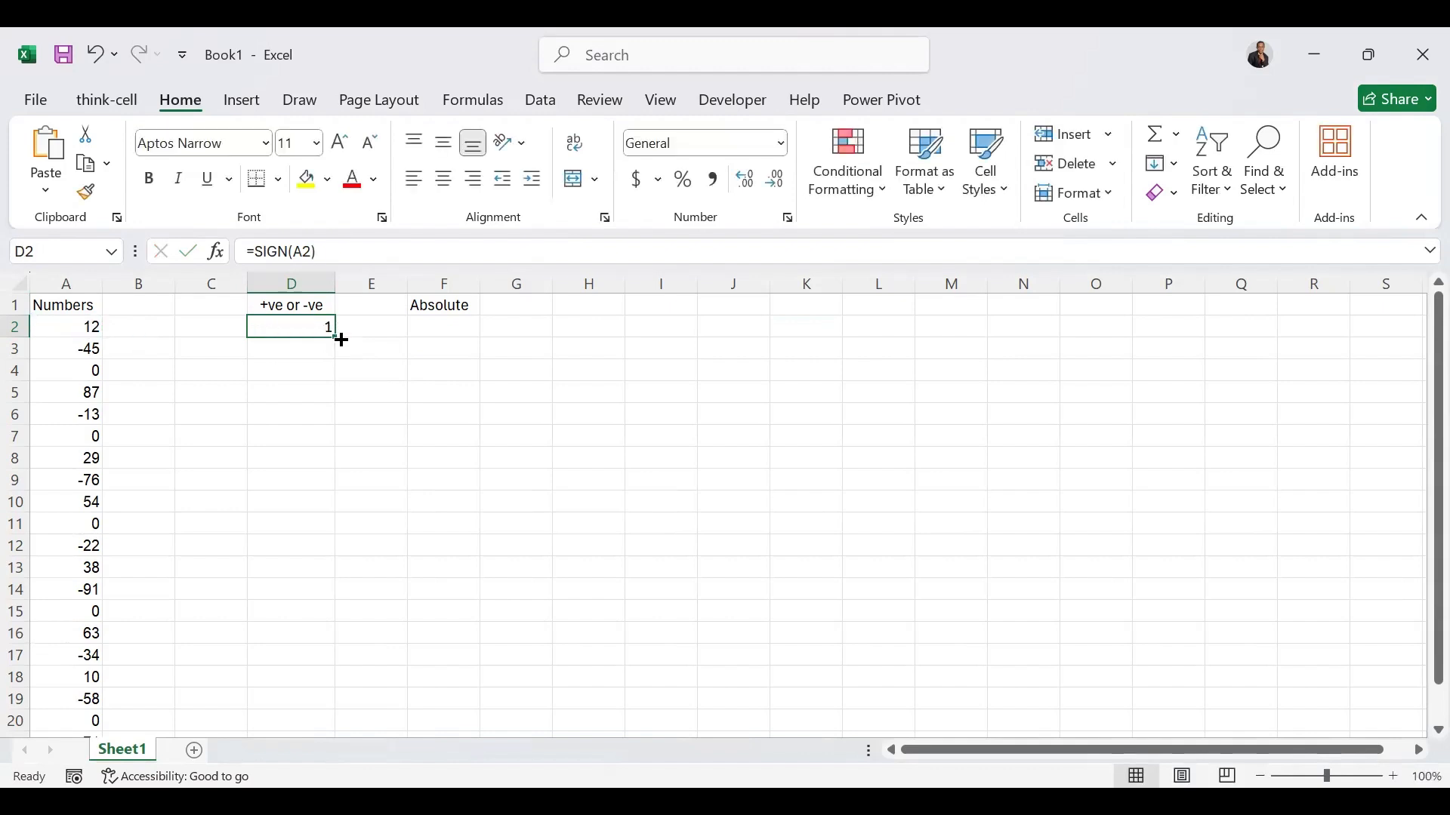
mouse_move(338, 341)
left_mouse_down()
mouse_move(344, 763)
mouse_move(337, 690)
mouse_move(338, 711)
left_mouse_up()
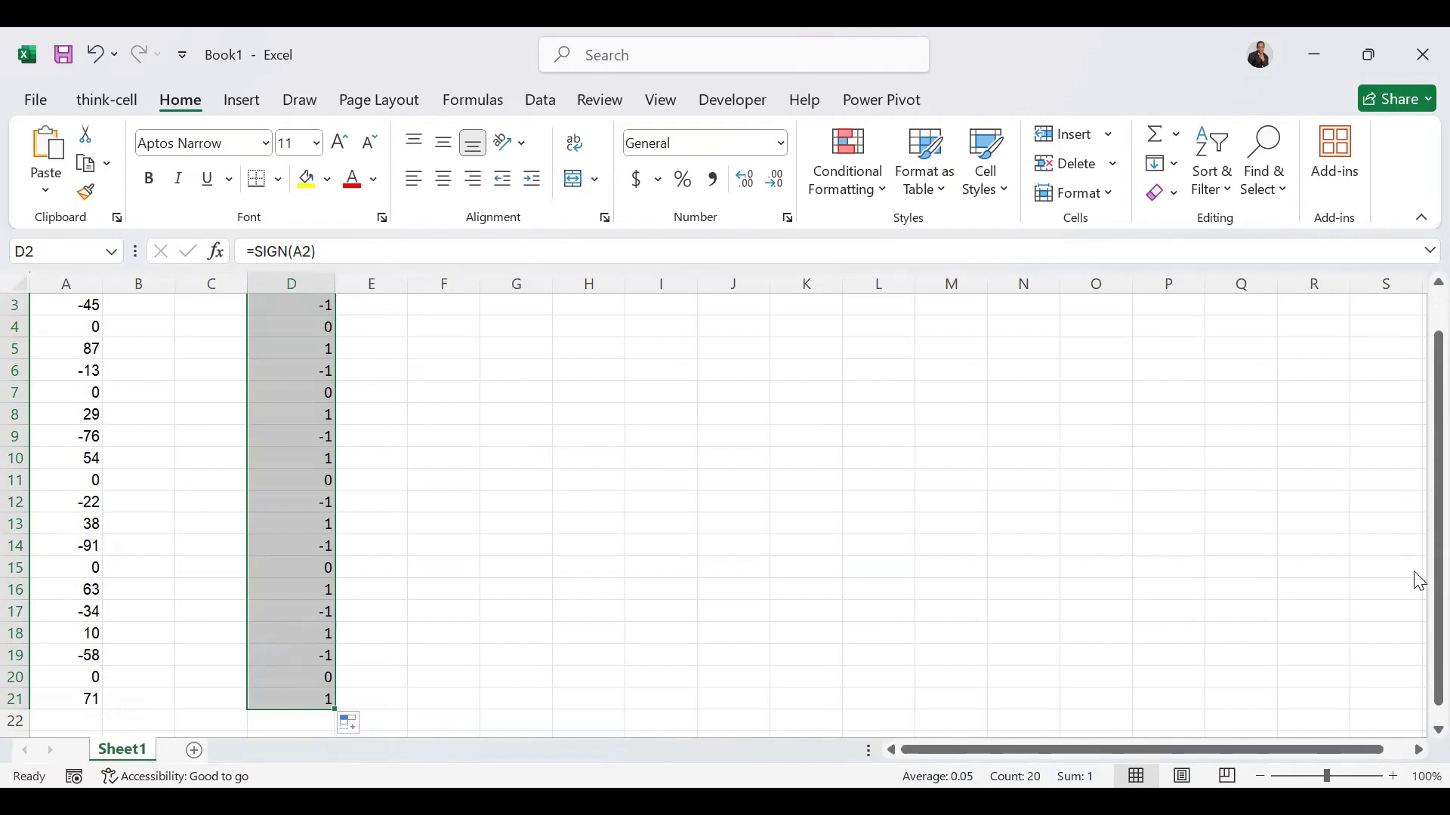
left_click_drag(1420, 579, 1420, 287)
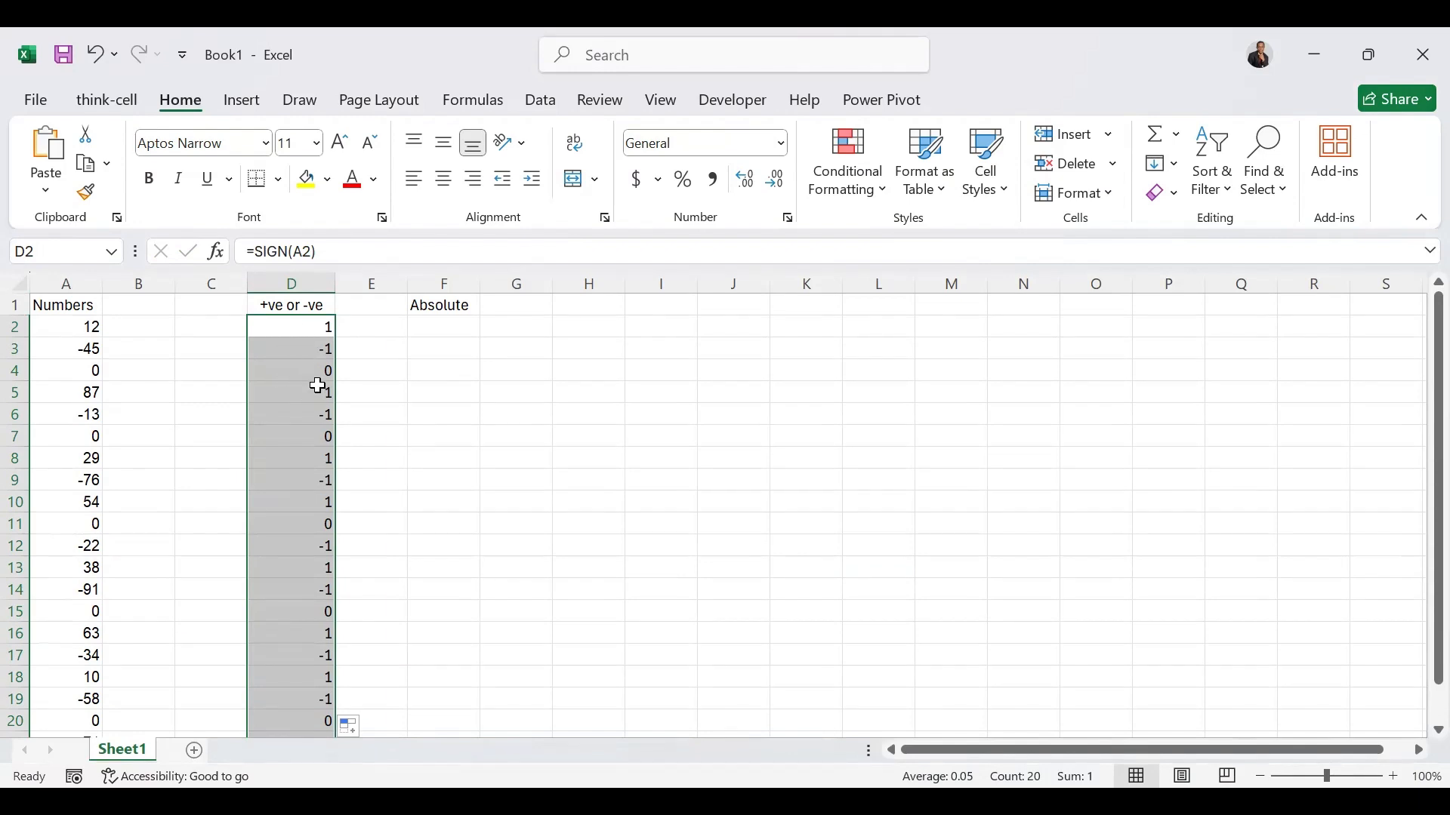
- Enter =ABS(A2) in cell F2 and fill the formula down the Absolute column to F21
left_click(446, 334)
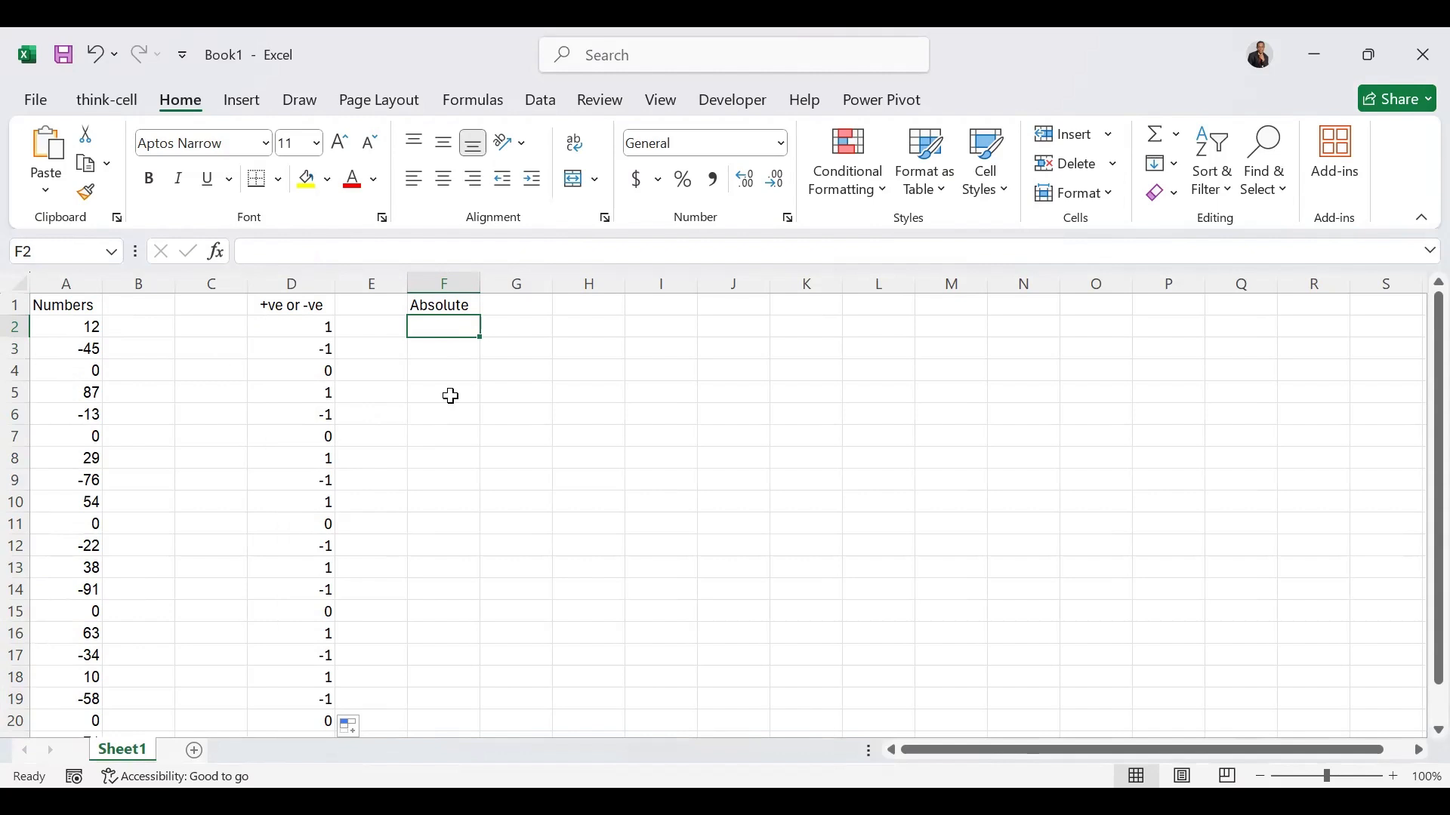
type("=AB")
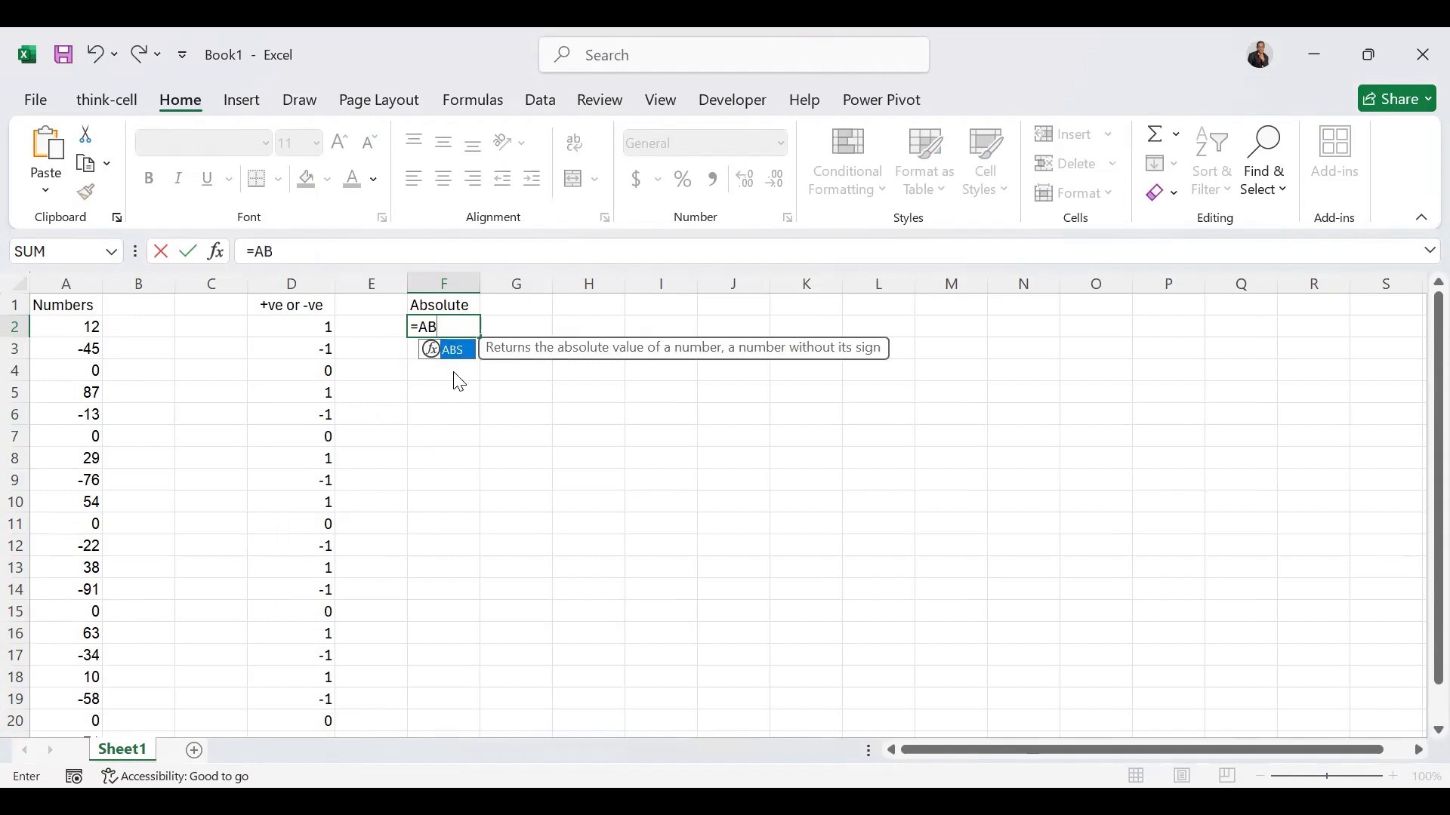
key("Tab")
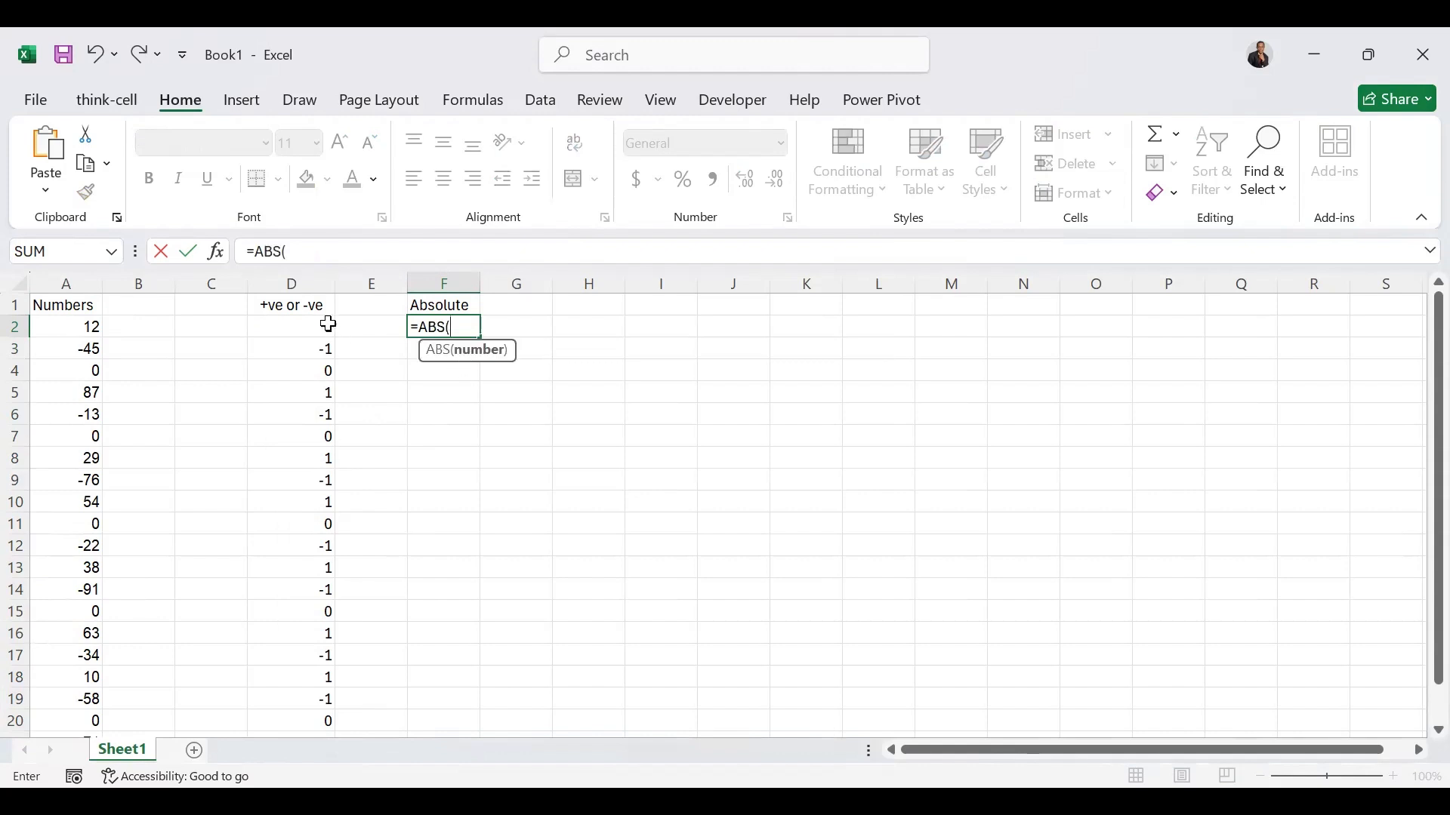
left_click(89, 327)
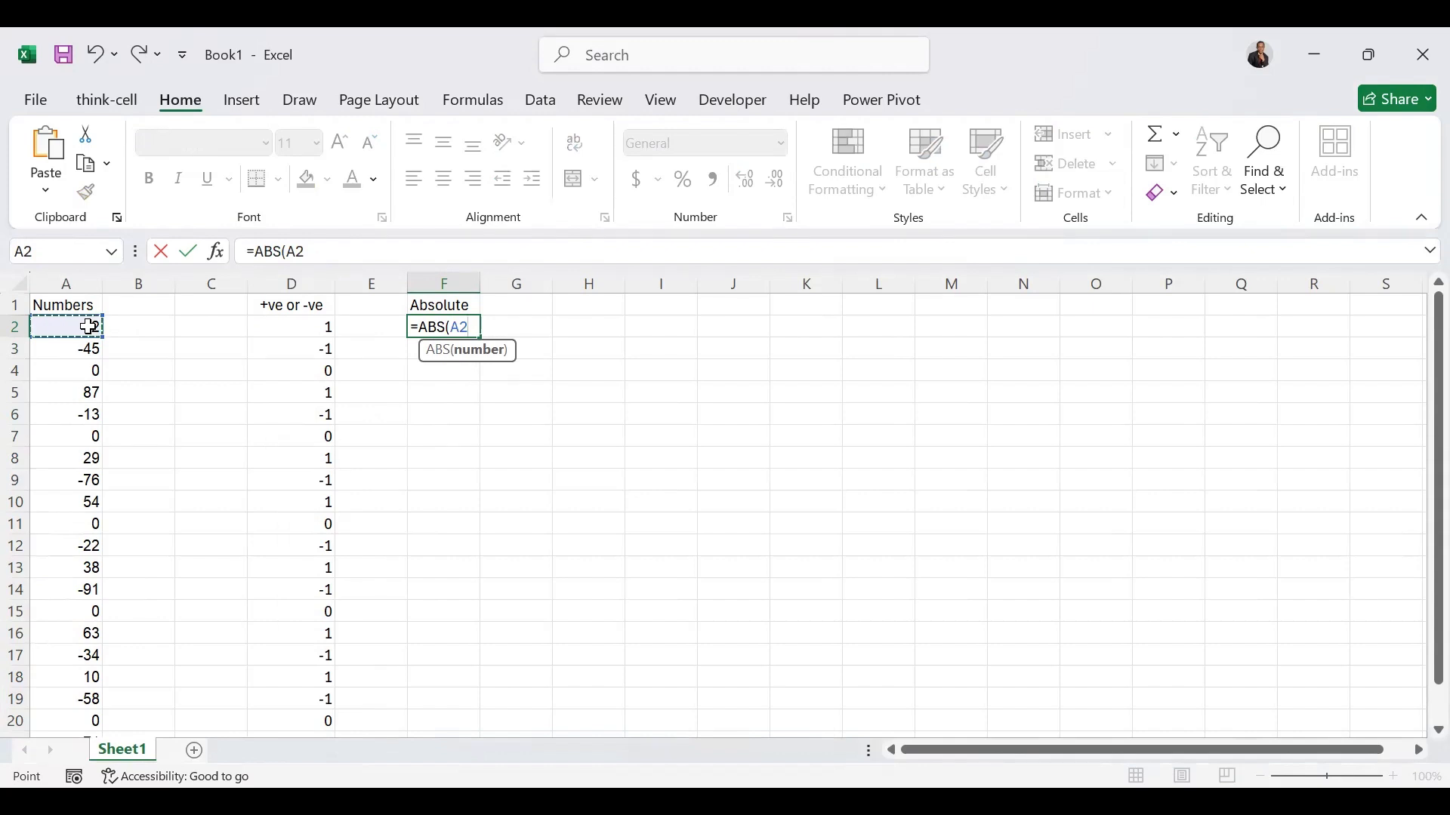
type(")")
key("ctrl+Return")
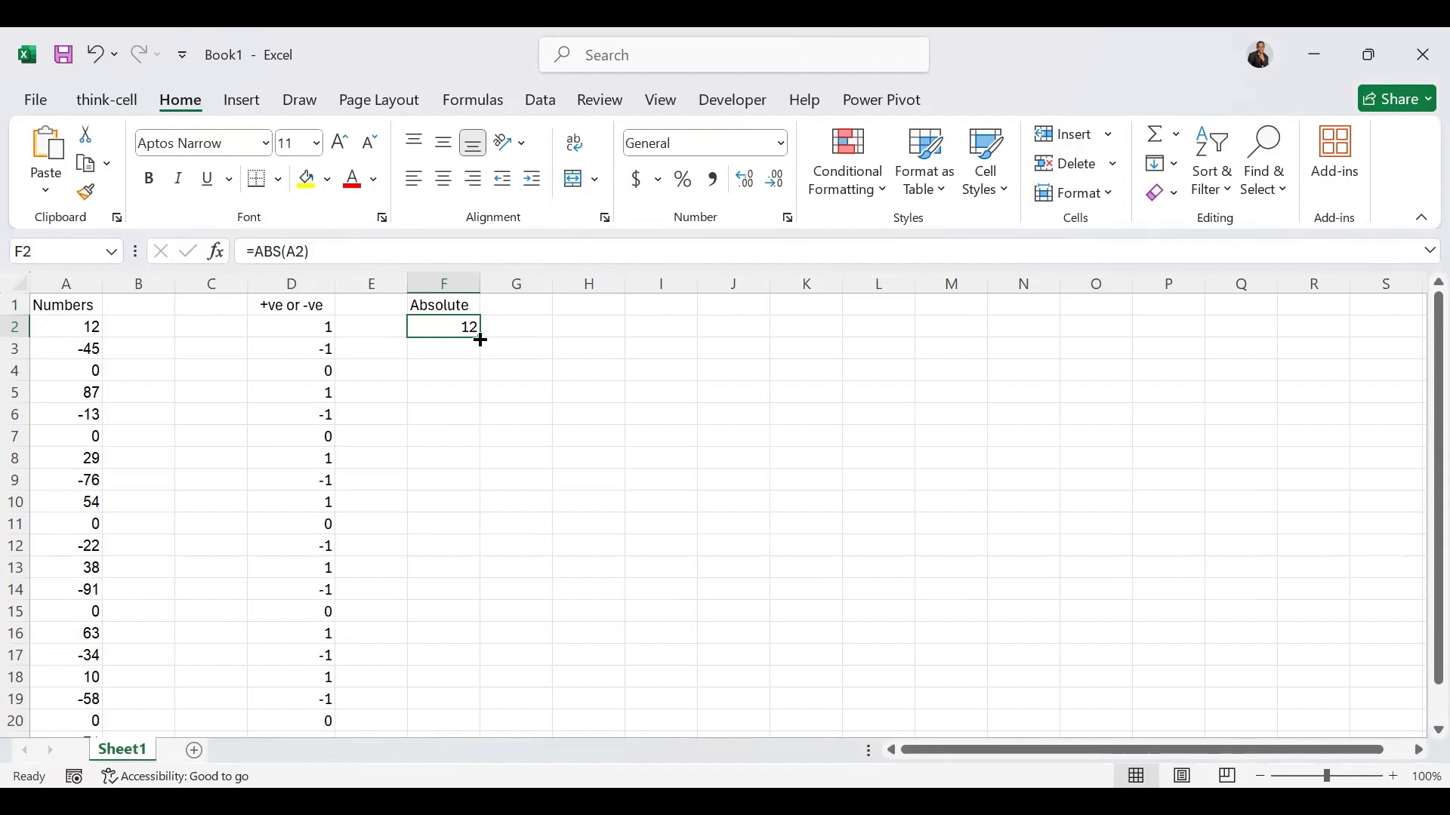
left_click_drag(477, 340, 455, 539)
left_click(455, 574)
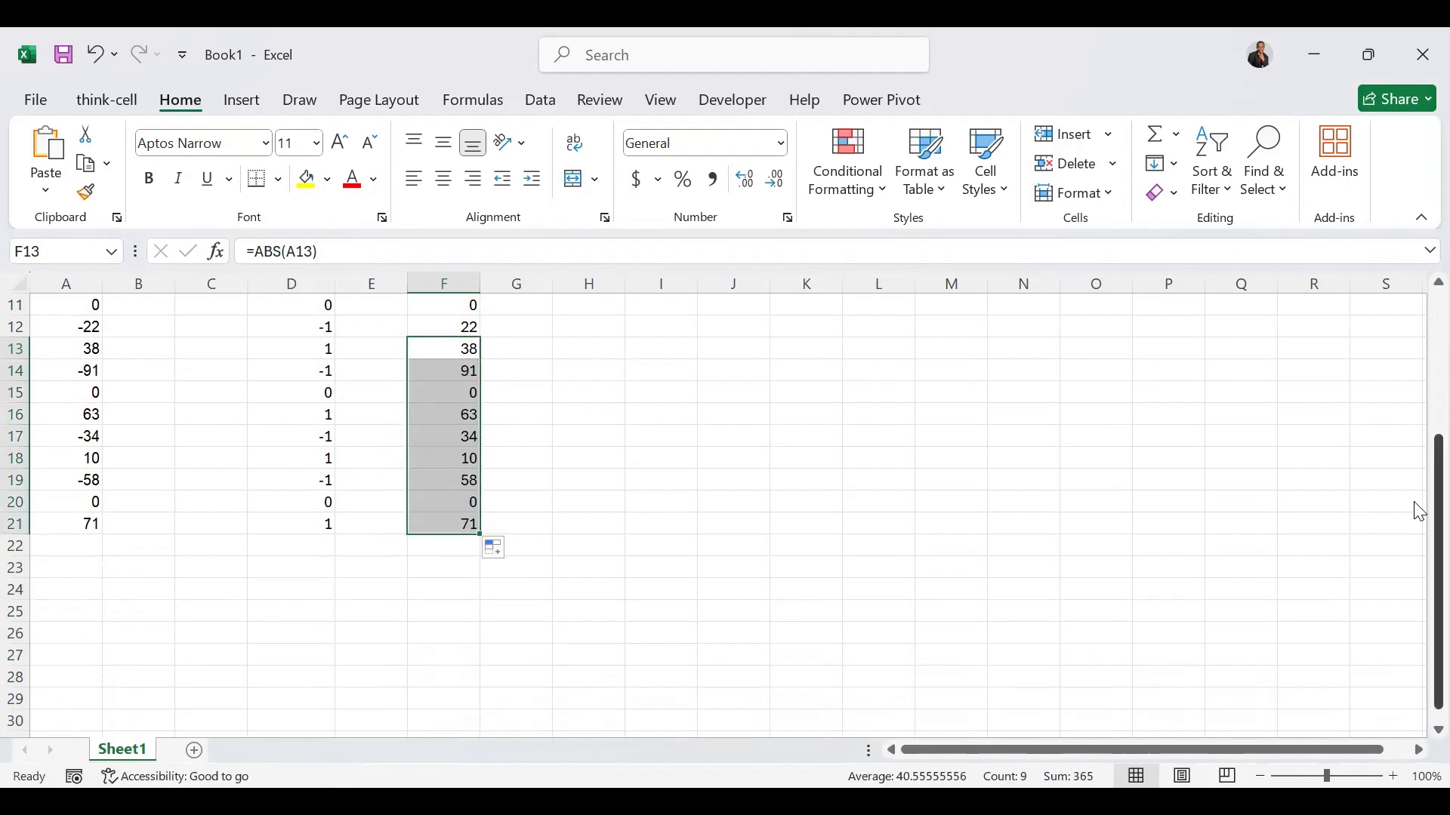
left_click_drag(1419, 512, 1413, 290)
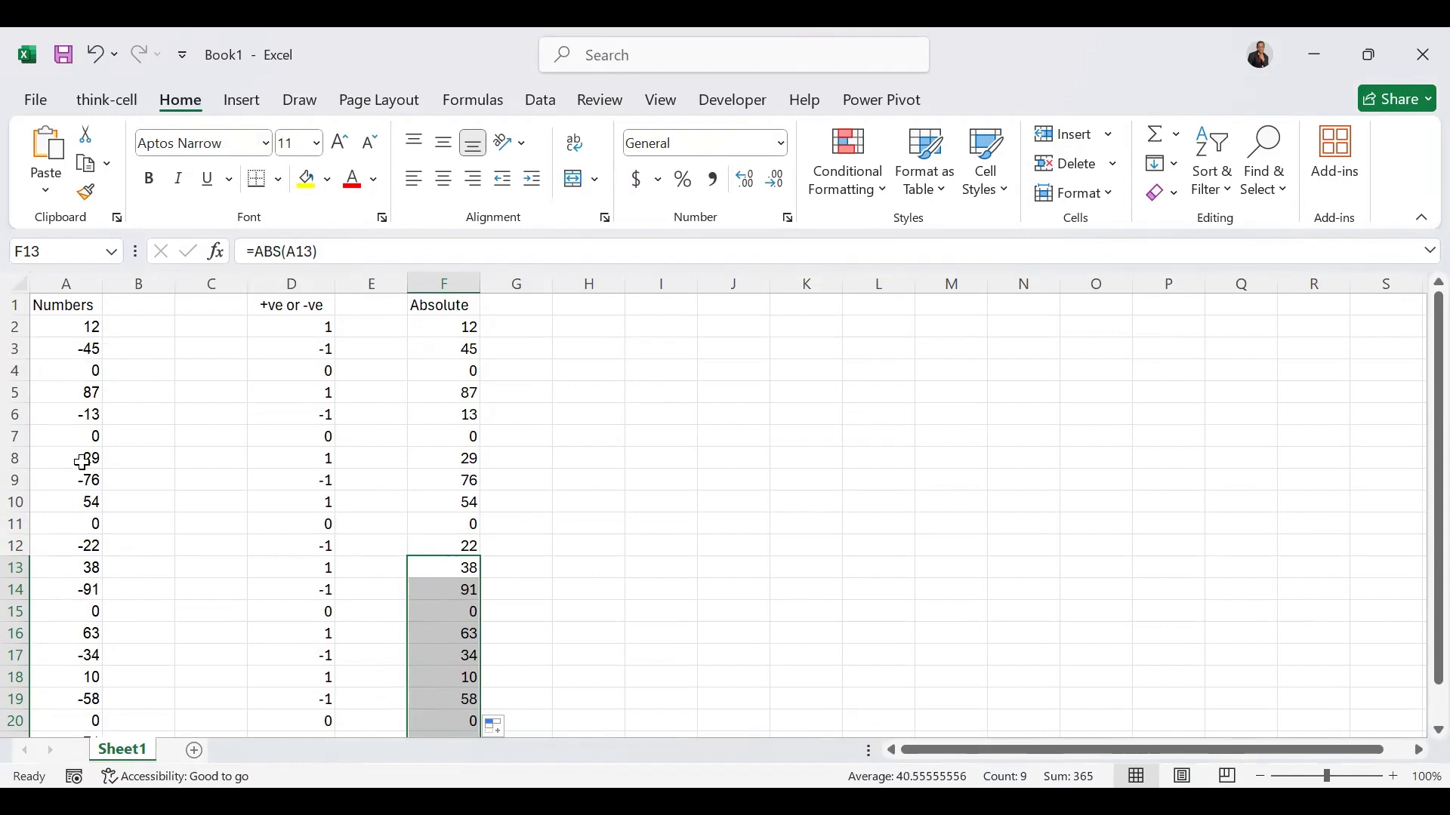
- Review the absolute-value formulas in F2, F13 and F10 and the sign formula in D10
left_click(462, 331)
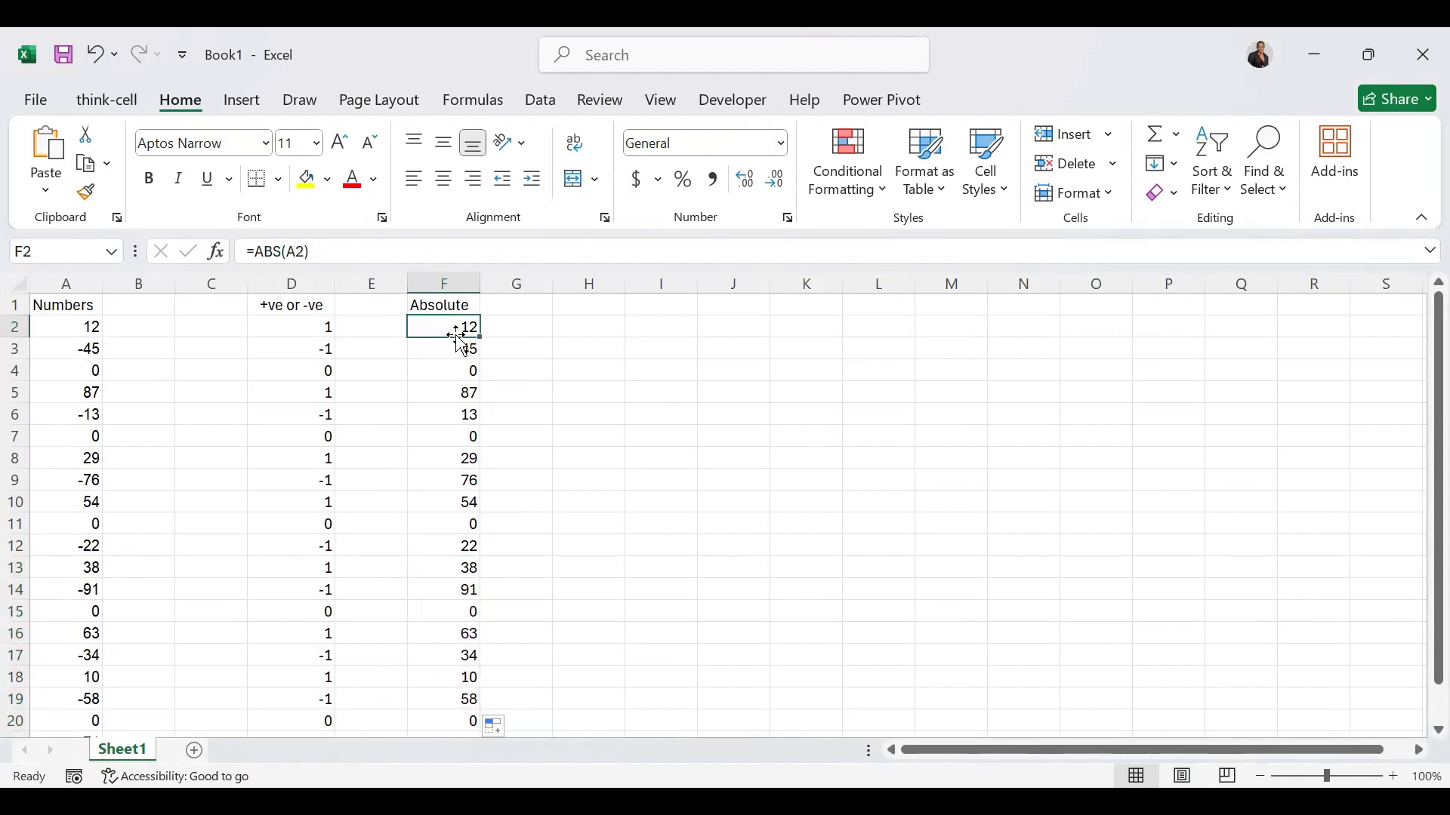
left_click(474, 568)
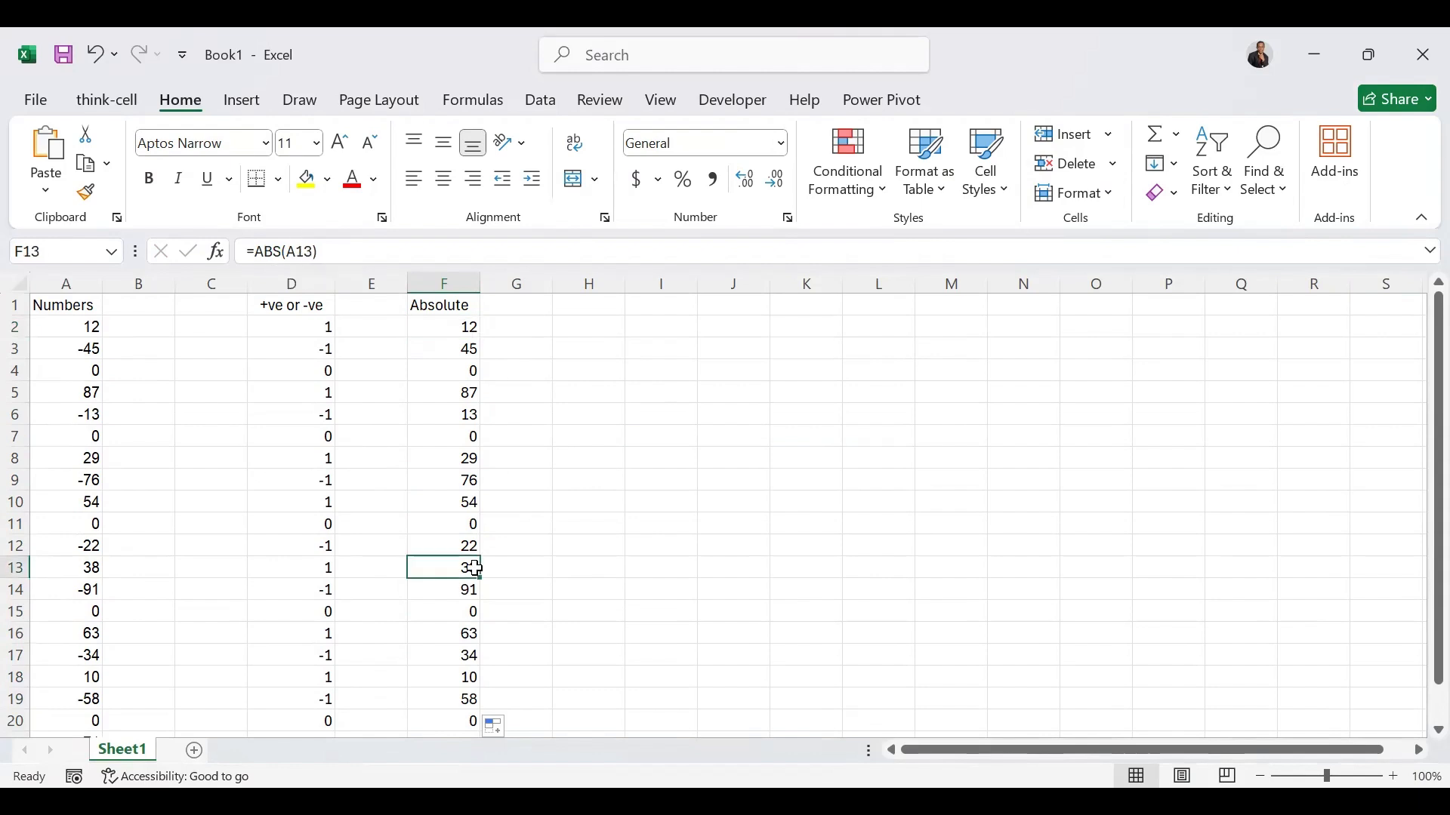
left_click(476, 506)
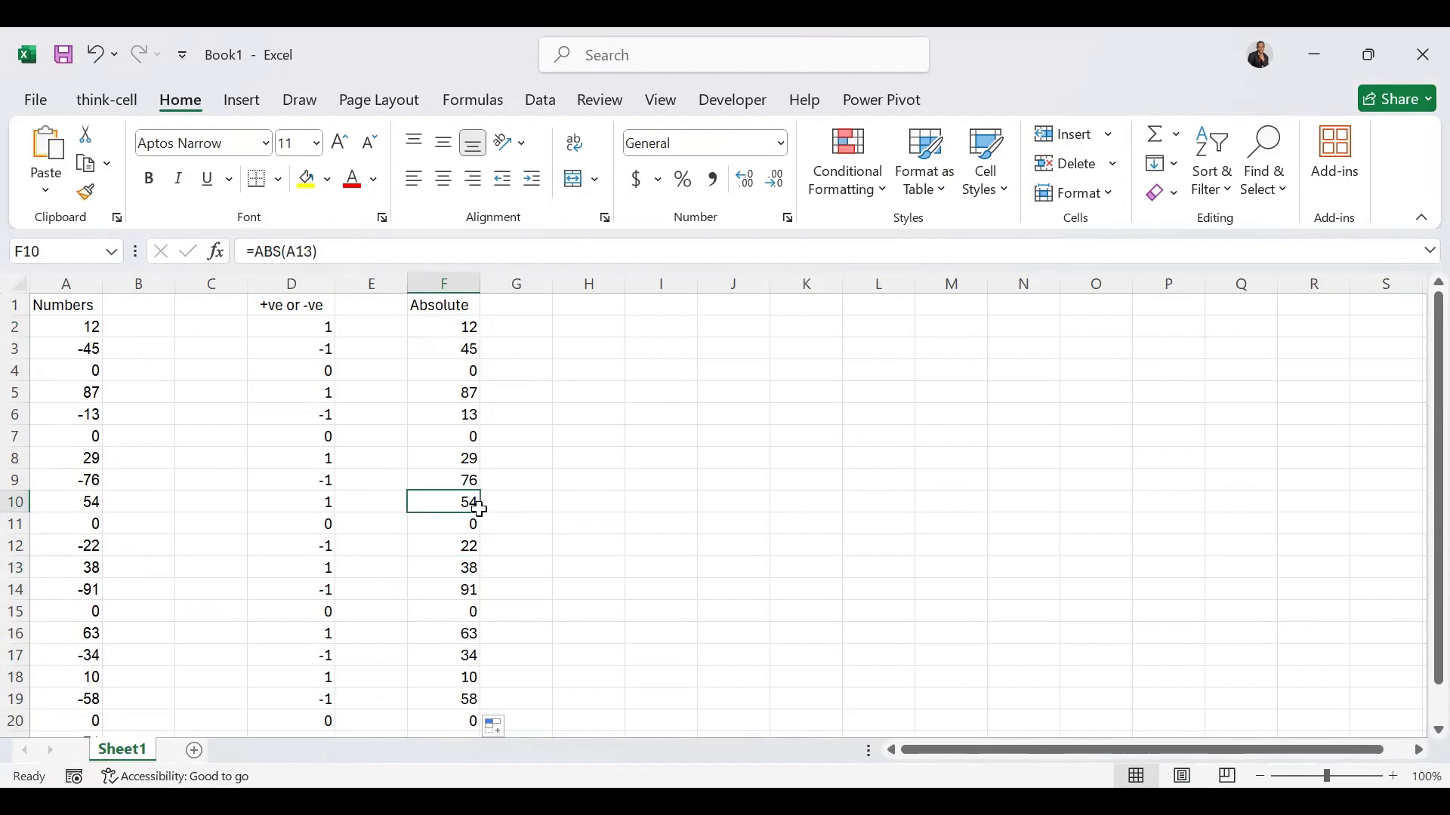
left_click(318, 507)
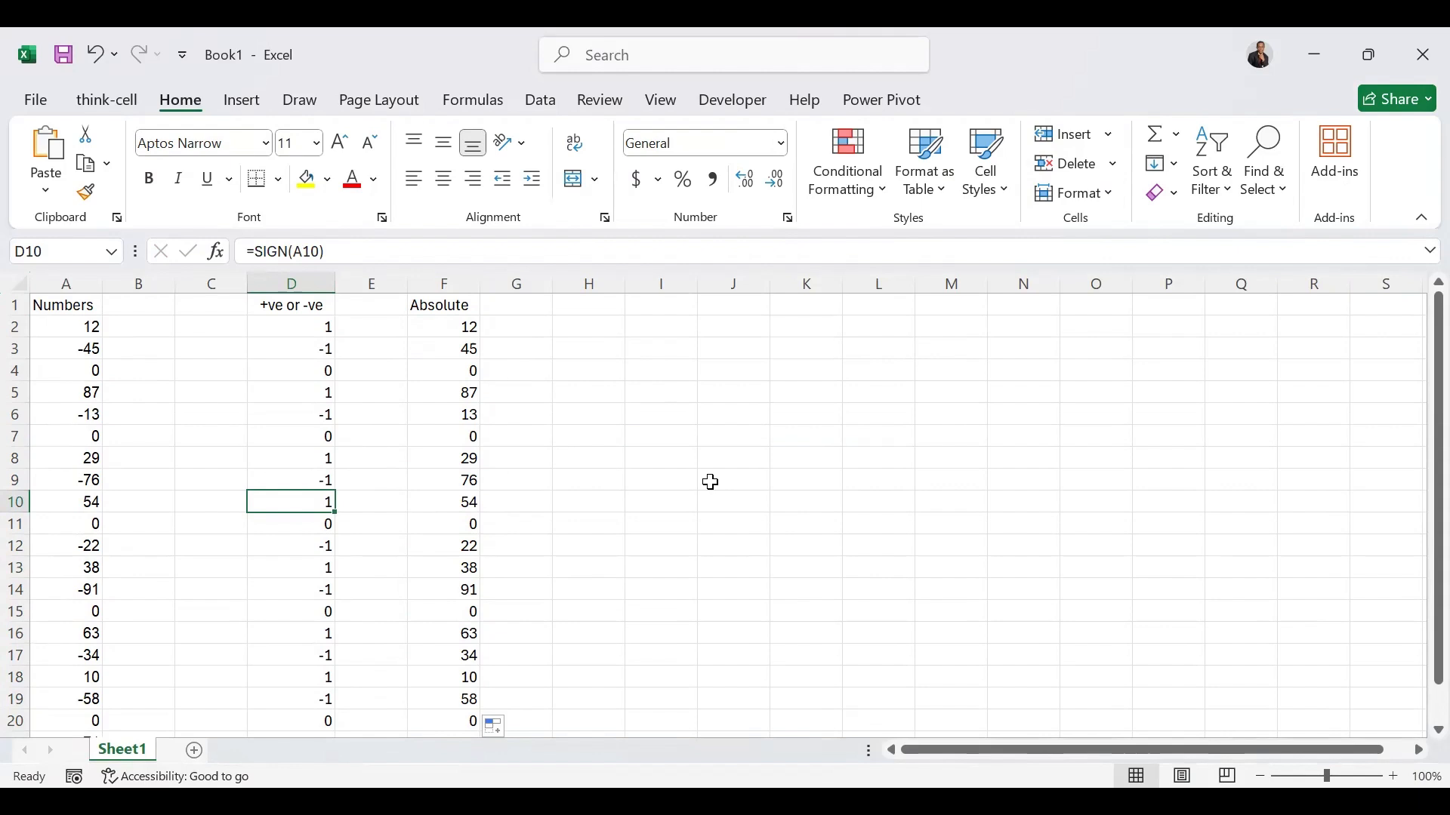
left_click(1145, 91)
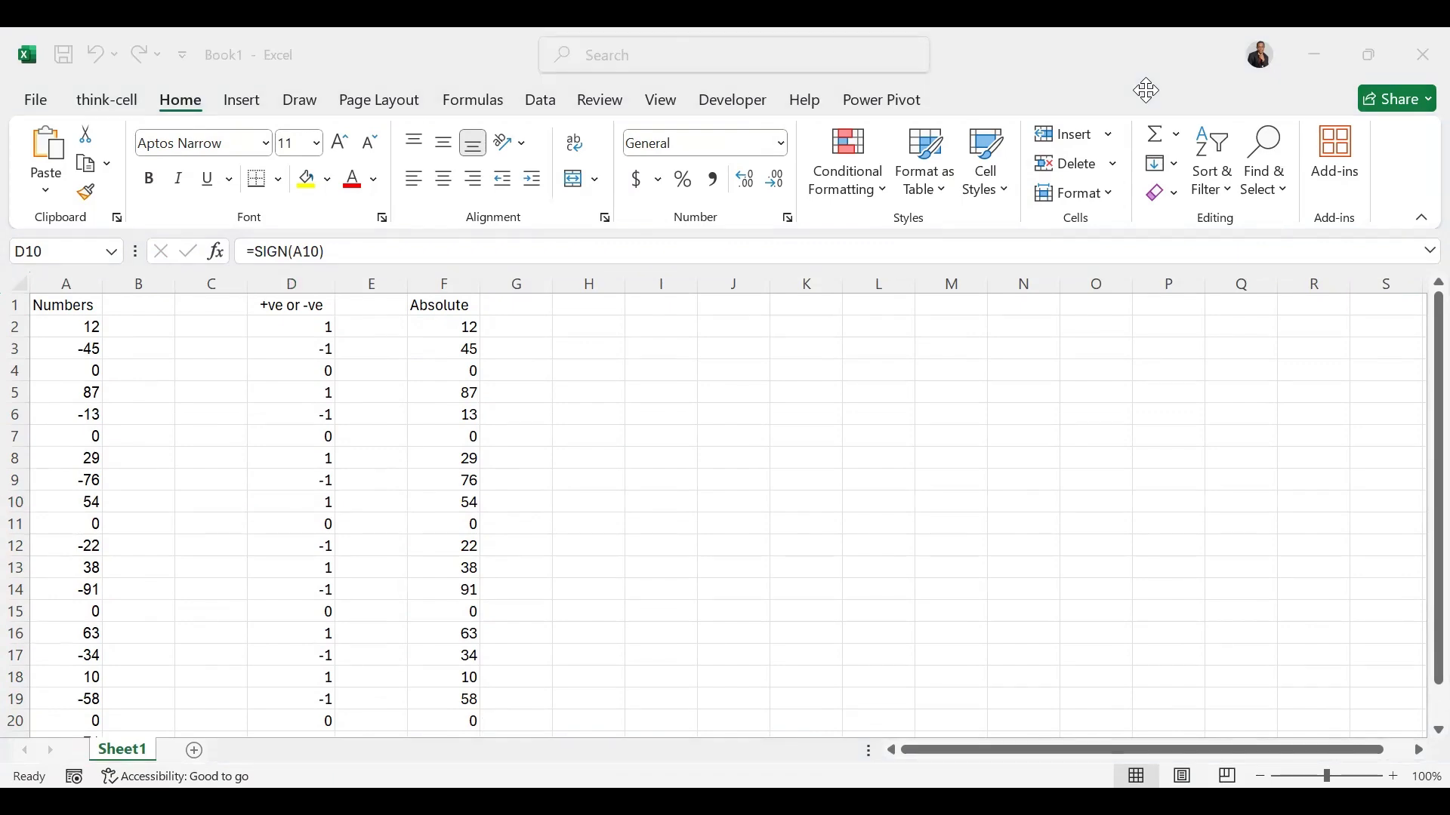